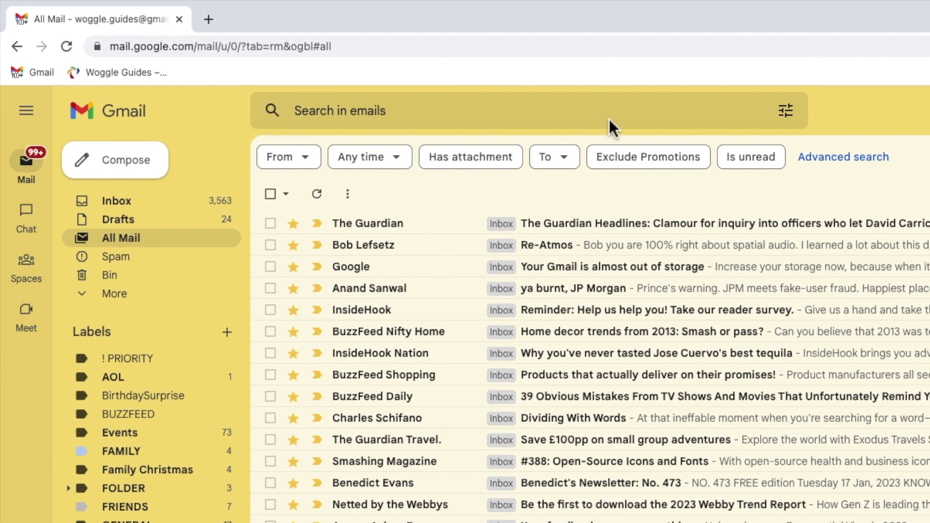
Step: Run a from: search with a contact's name to list only that sender's emails
click(611, 116)
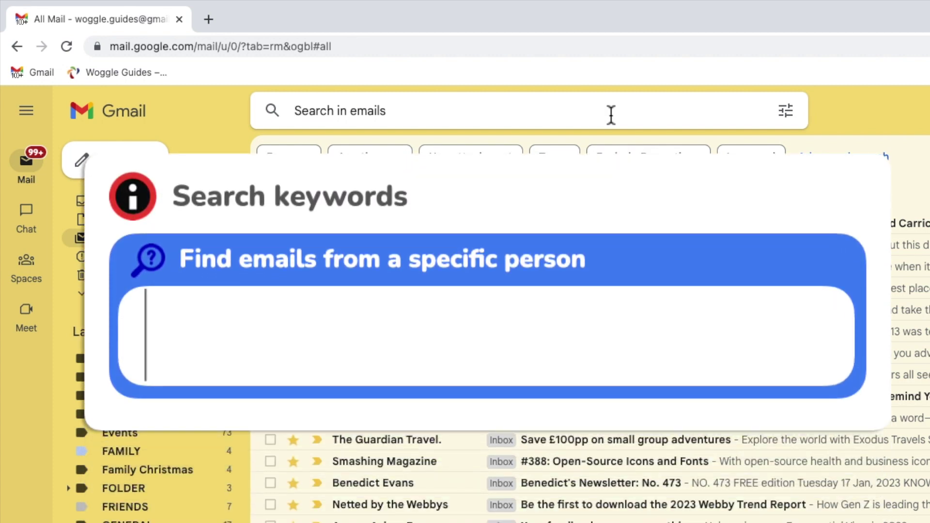
text(from)
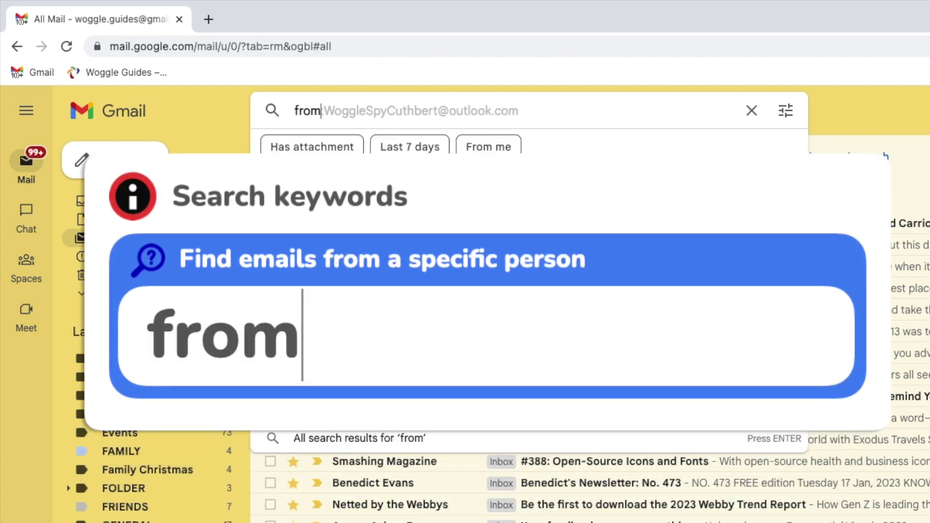
text(:t)
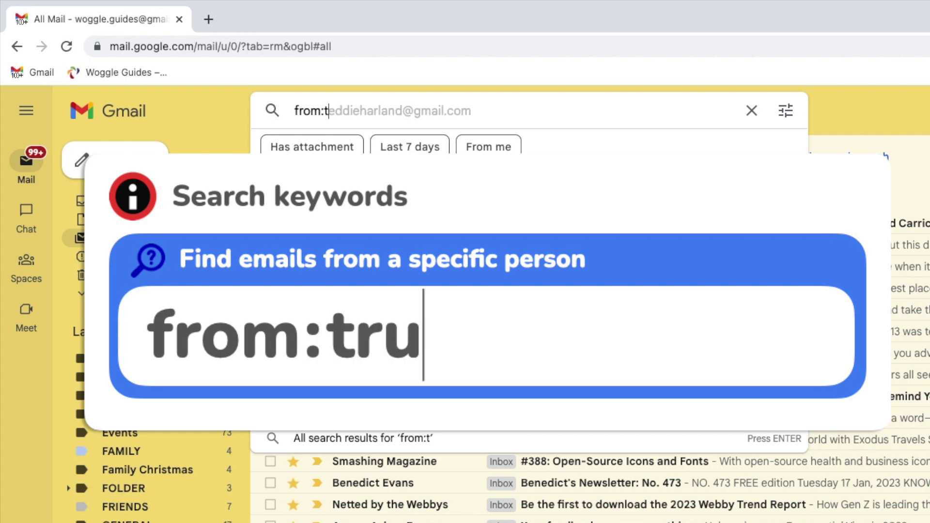
text(rudy)
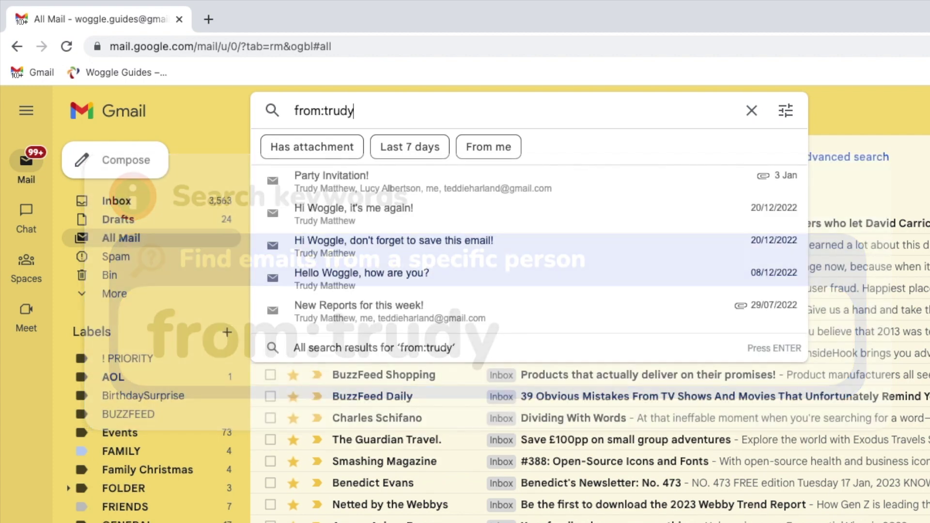
key(Return)
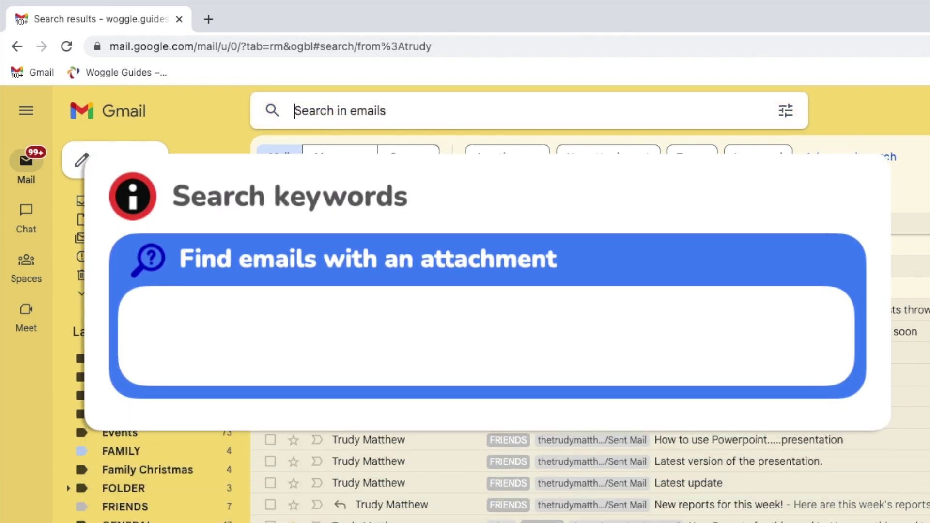
Step: Search has:attachment to list emails with attachments, then empty the search box
text(h)
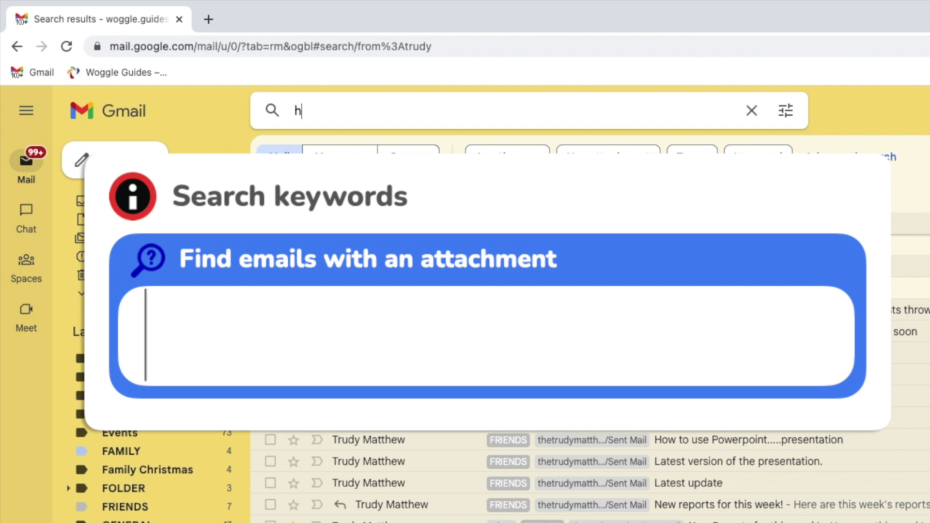
text(as:)
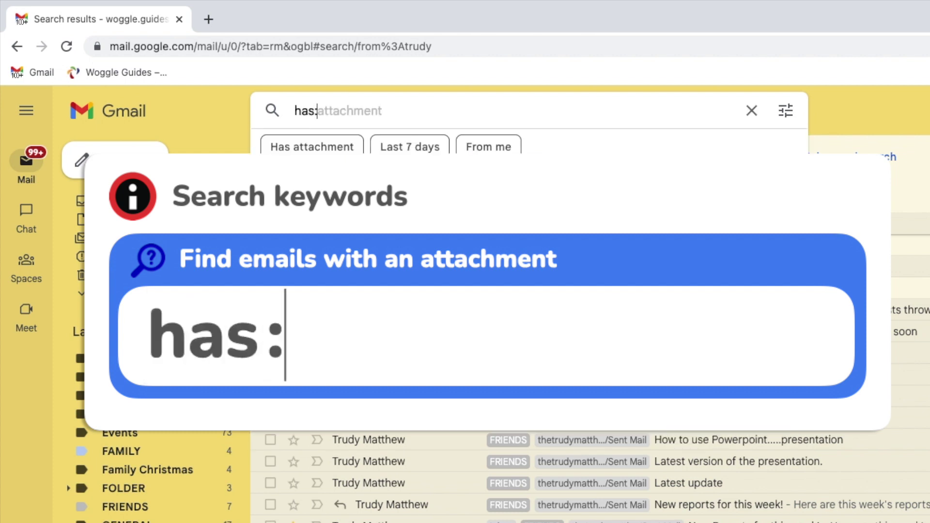
text(attachment)
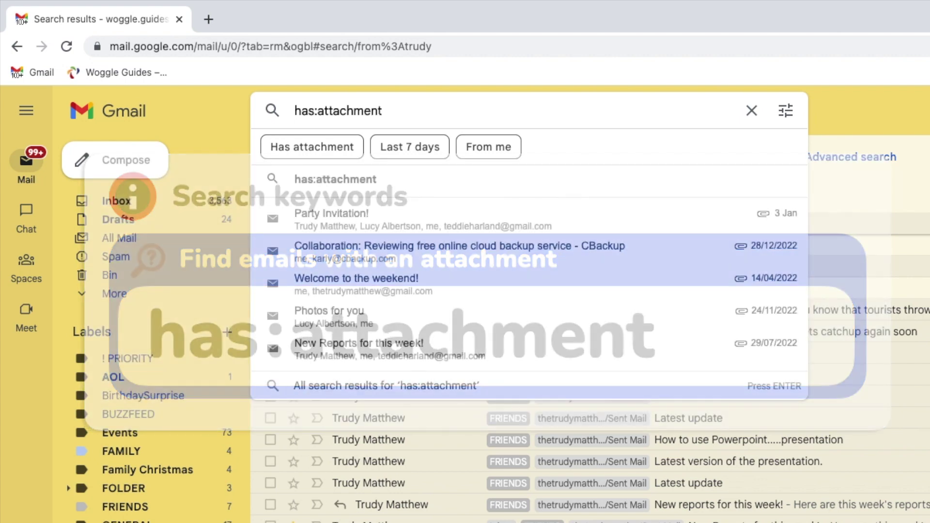
key(Return)
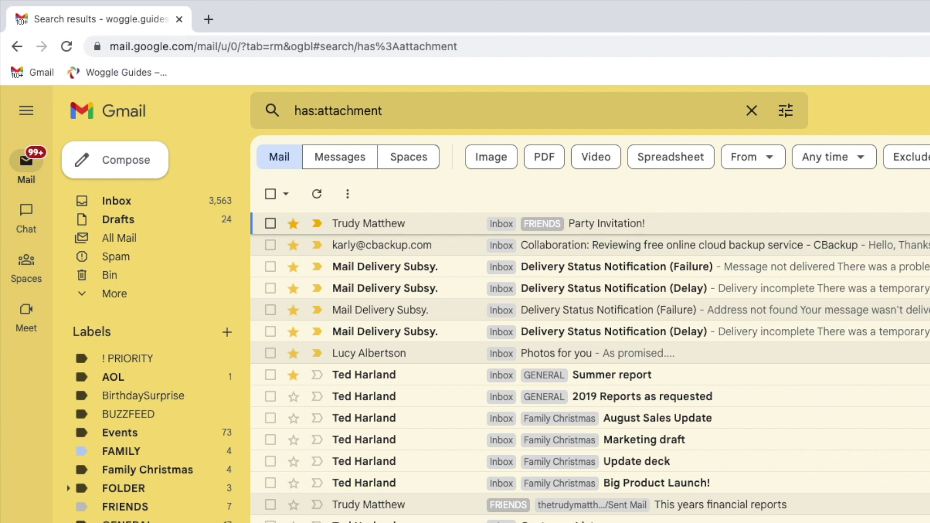
click(339, 110)
key(ctrl+a)
key(BackSpace)
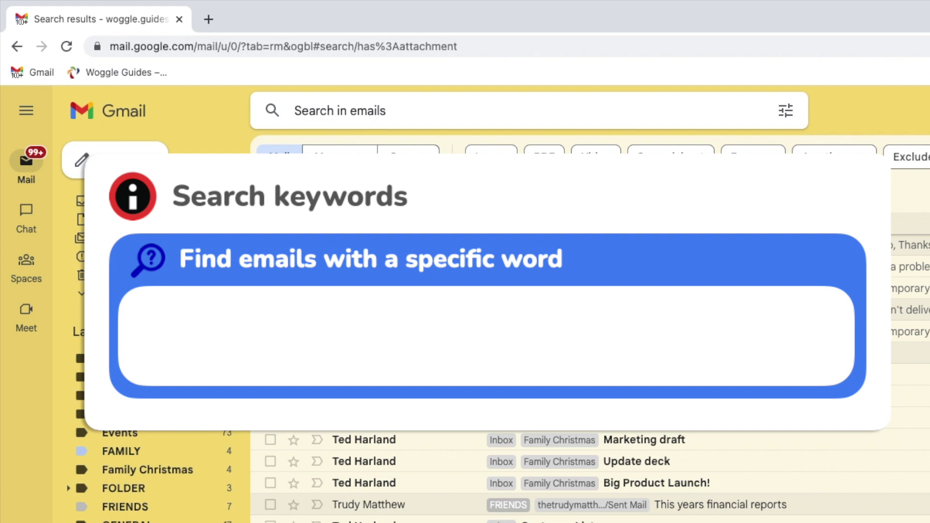
Step: Search subject:Monday to list emails with Monday in their subject line
text(subj)
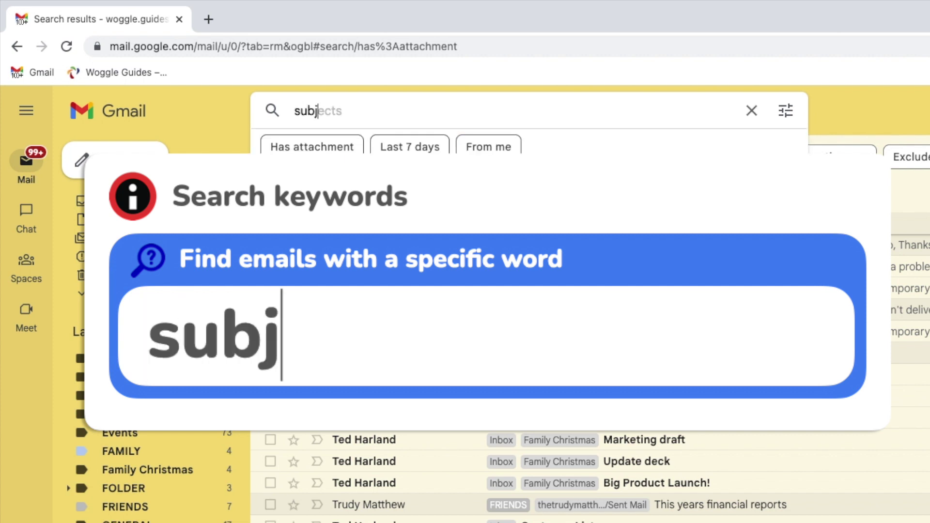
text(ect:)
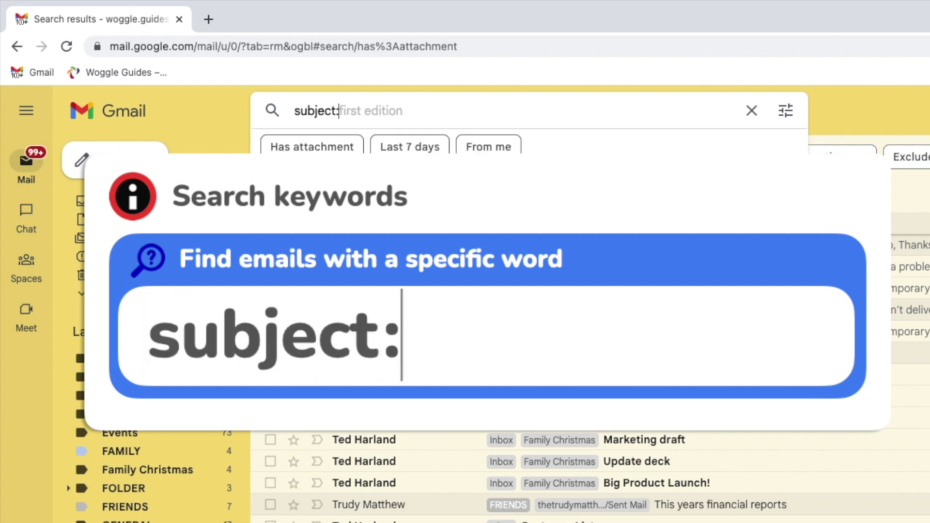
text(Monday)
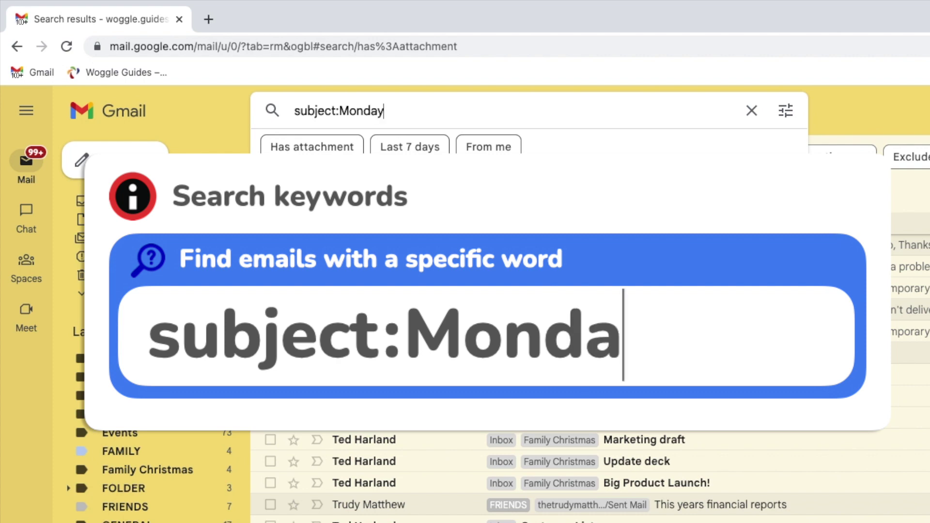
key(Return)
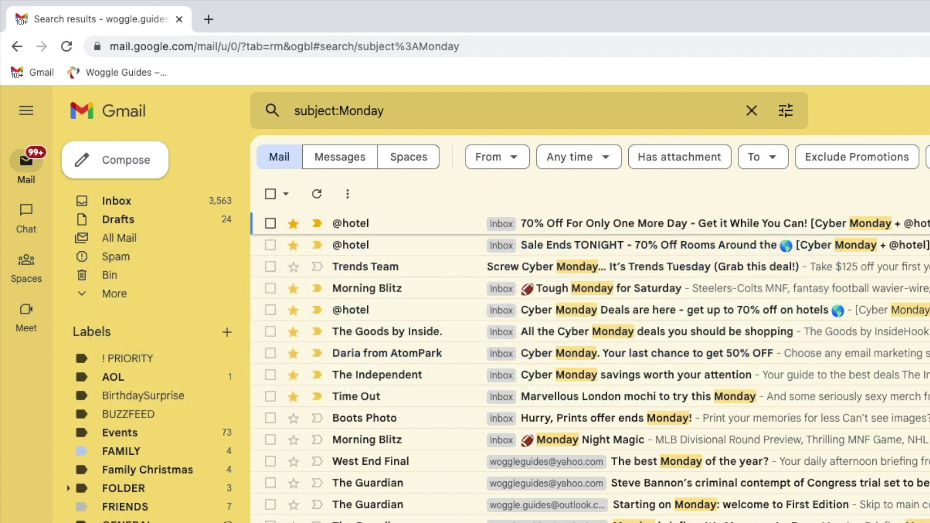
Step: Replace the subject:Monday query with a from: search for one contact
click(751, 111)
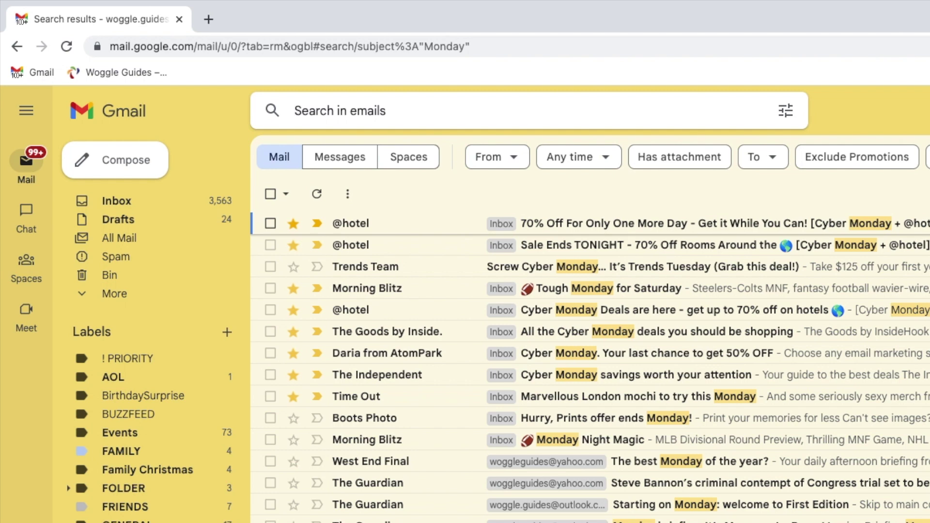
text(from:Les)
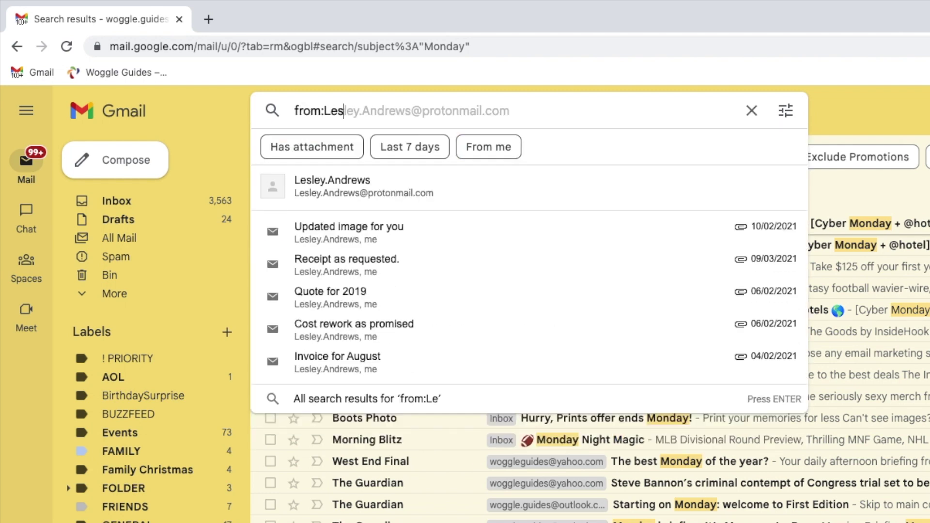
text(ley)
key(Return)
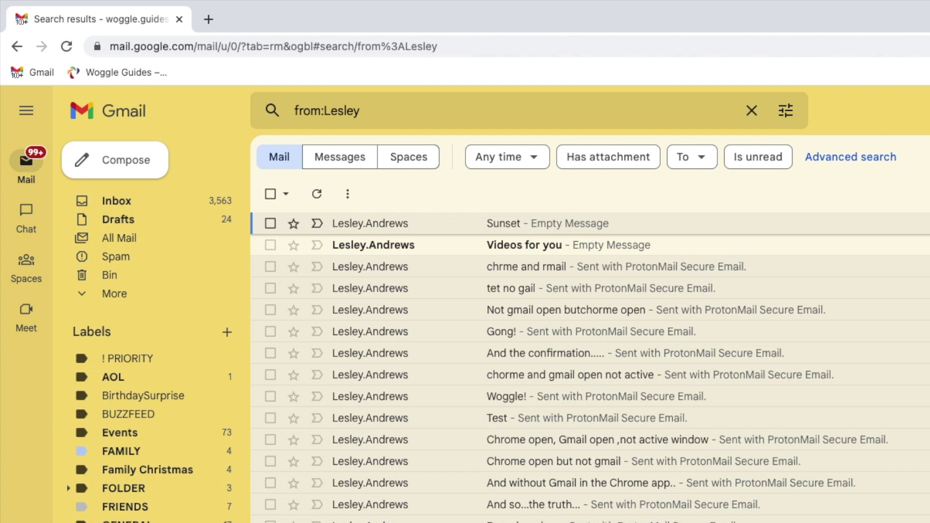
Step: Append AND has:attachment to the from: query, narrowing results to 8 emails
click(609, 114)
text(AND)
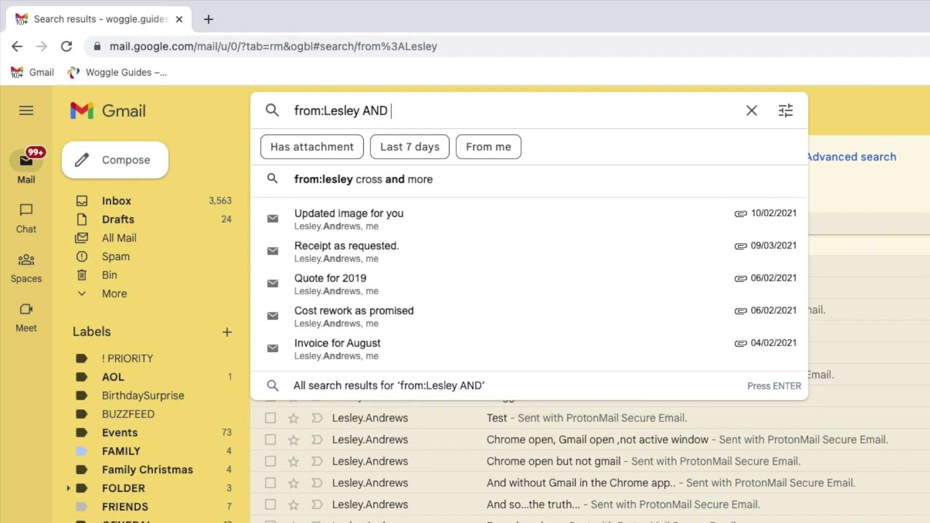
text(has:attachment)
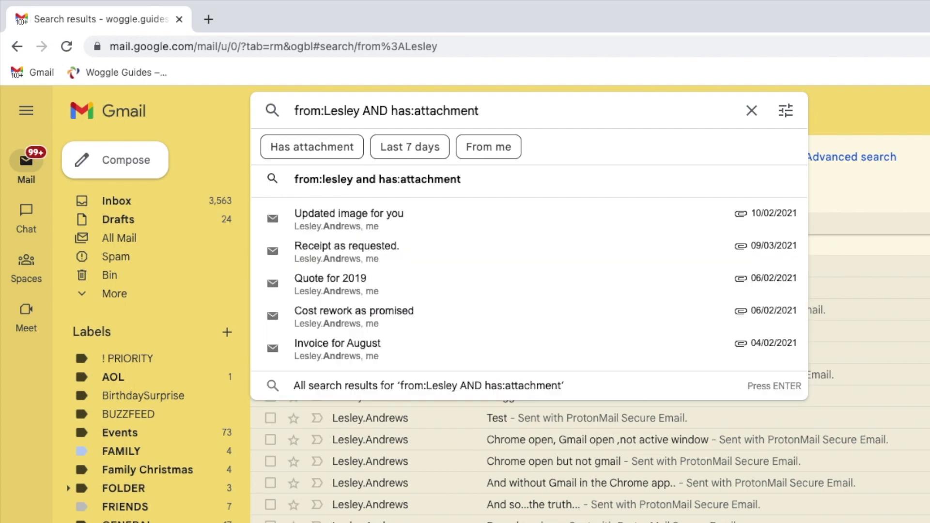
key(Return)
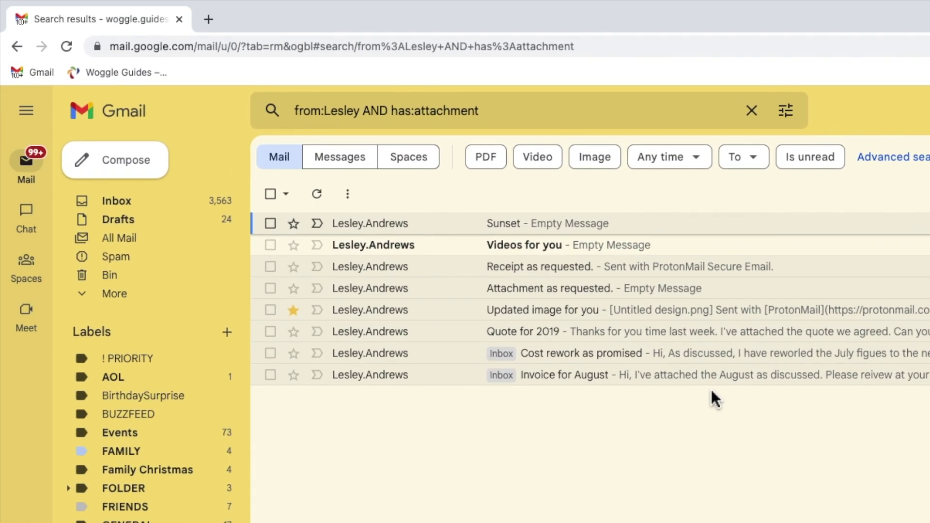
Step: Clear the combined query and search from: a single contact
key(super+a)
key(BackSpace)
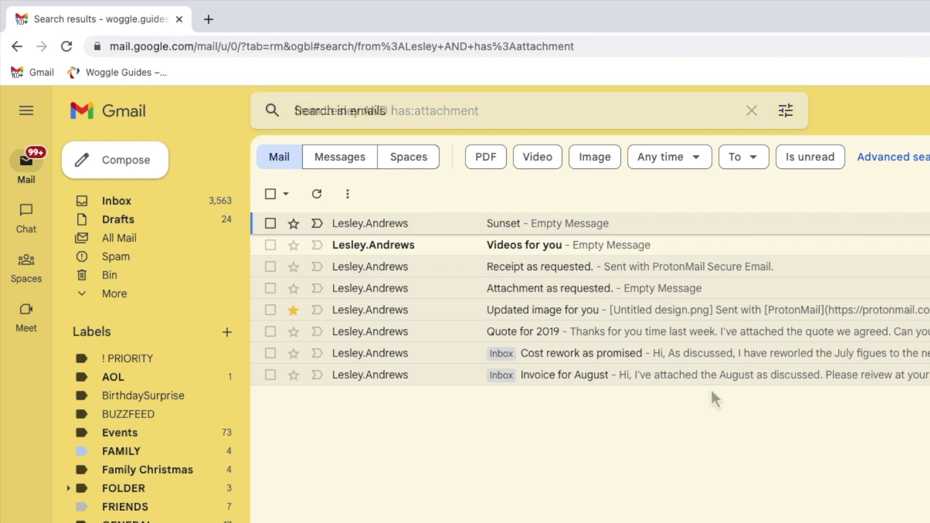
text(from:lucy)
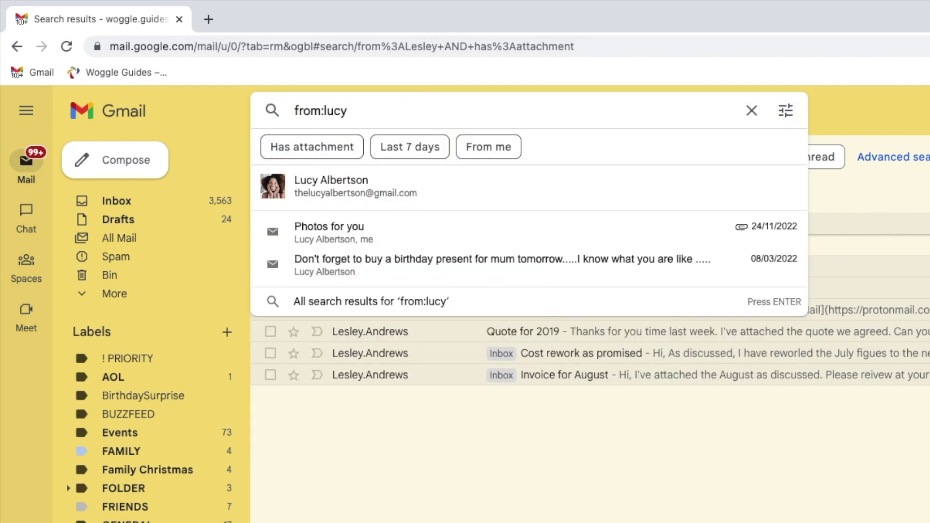
key(Return)
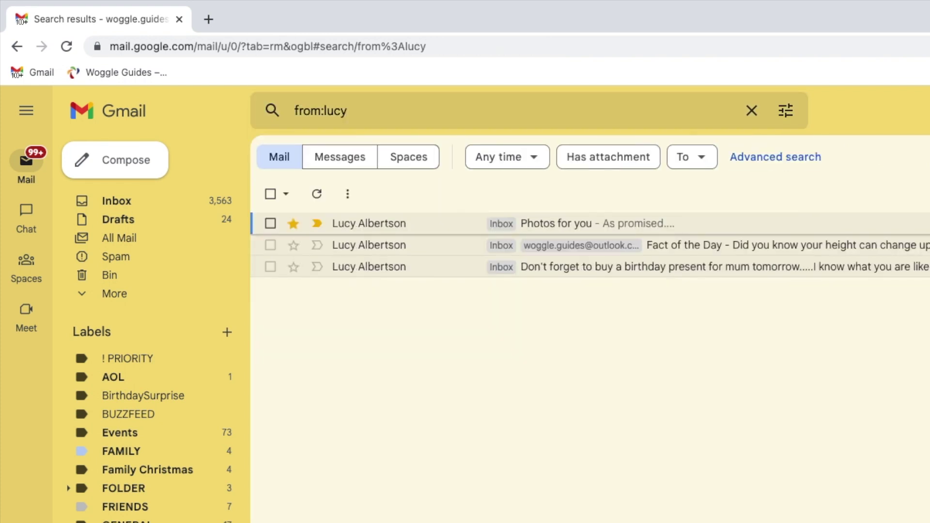
Step: Add two more senders with OR from: terms, rerunning the search after each
click(675, 118)
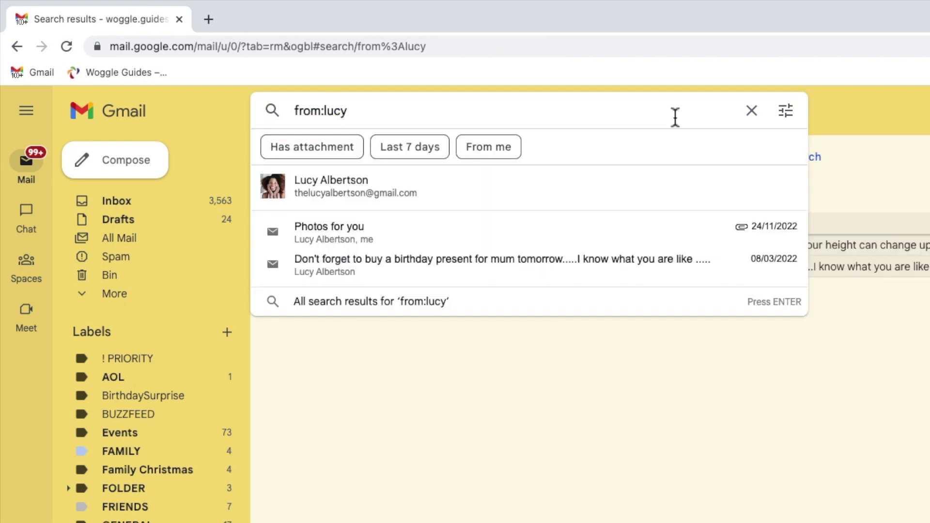
text(OR)
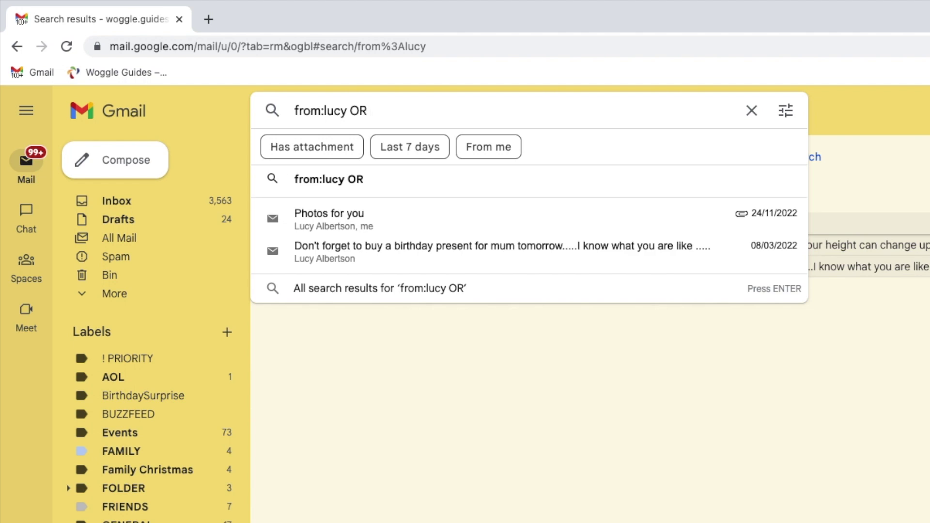
text( from:trudy)
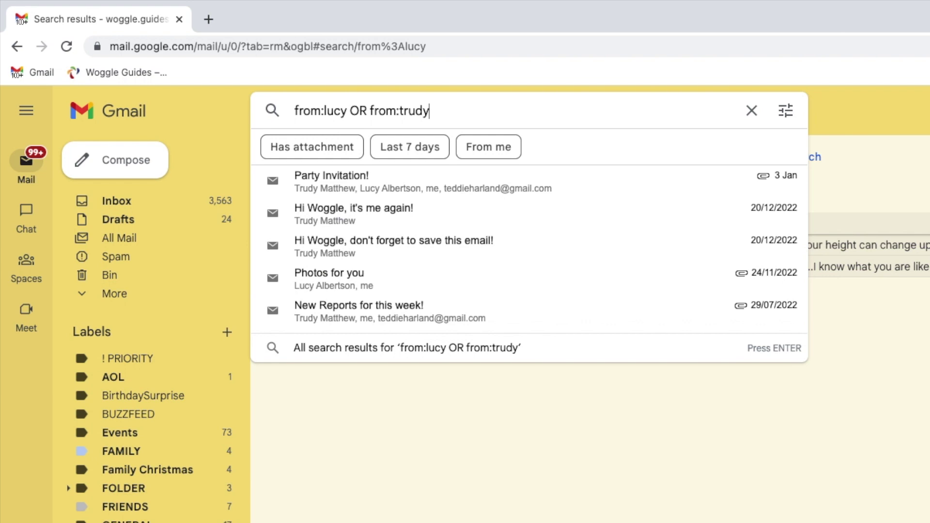
key(Return)
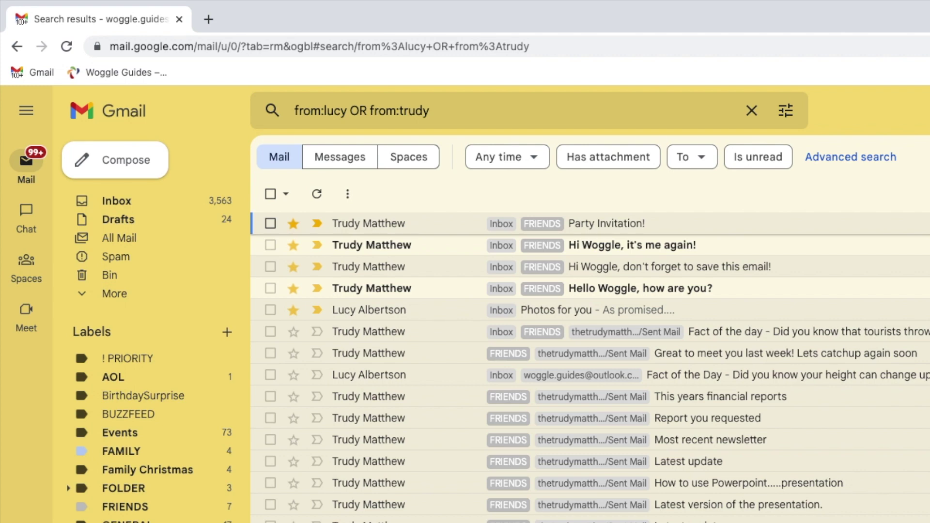
text(OR from)
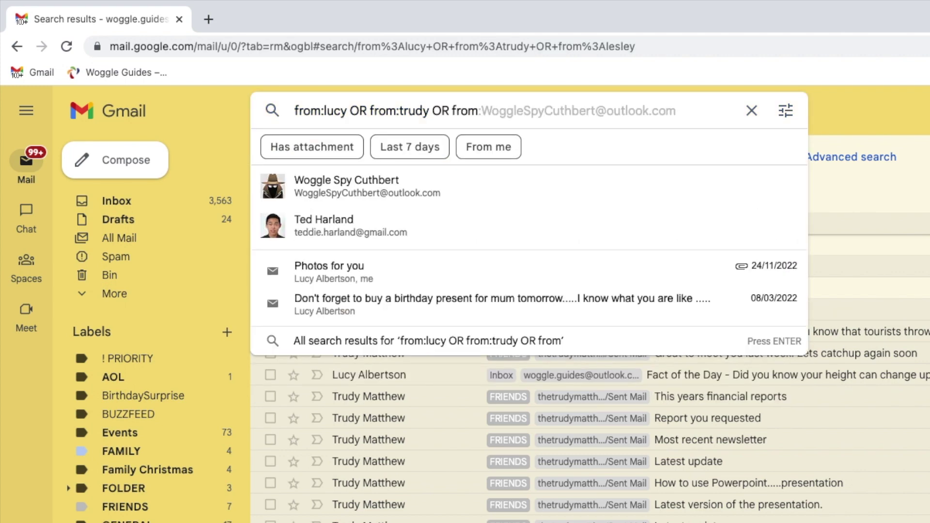
text(:otto)
key(Return)
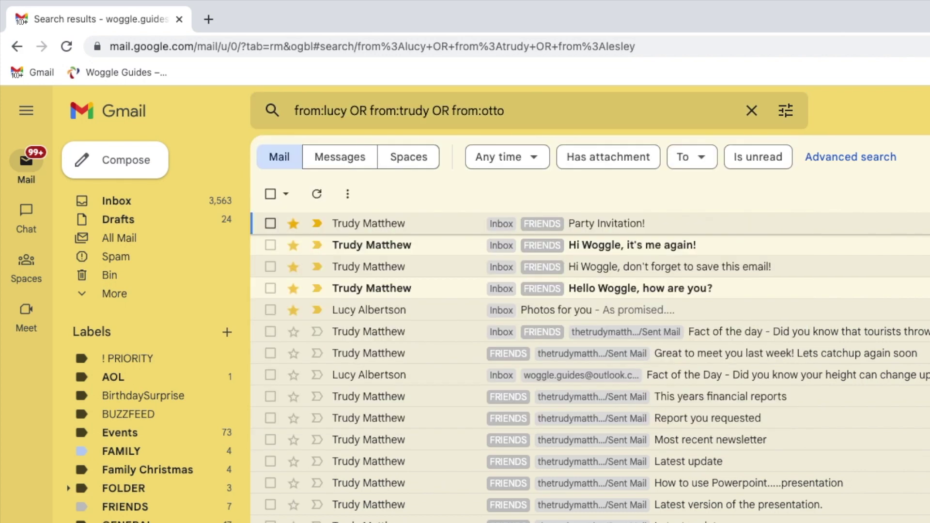